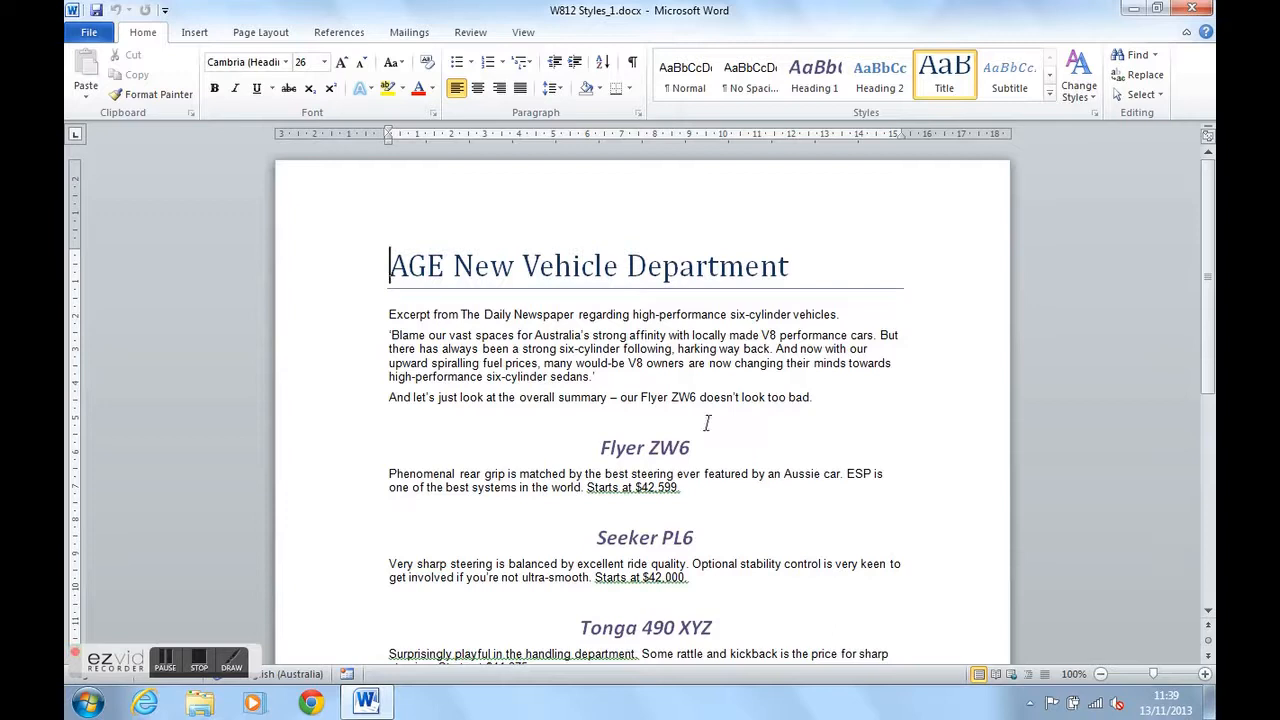
Step: Check which styles are applied to the quoted body paragraph and the Flyer ZW6 heading, and review the remaining vehicle headings
left_click(578, 349)
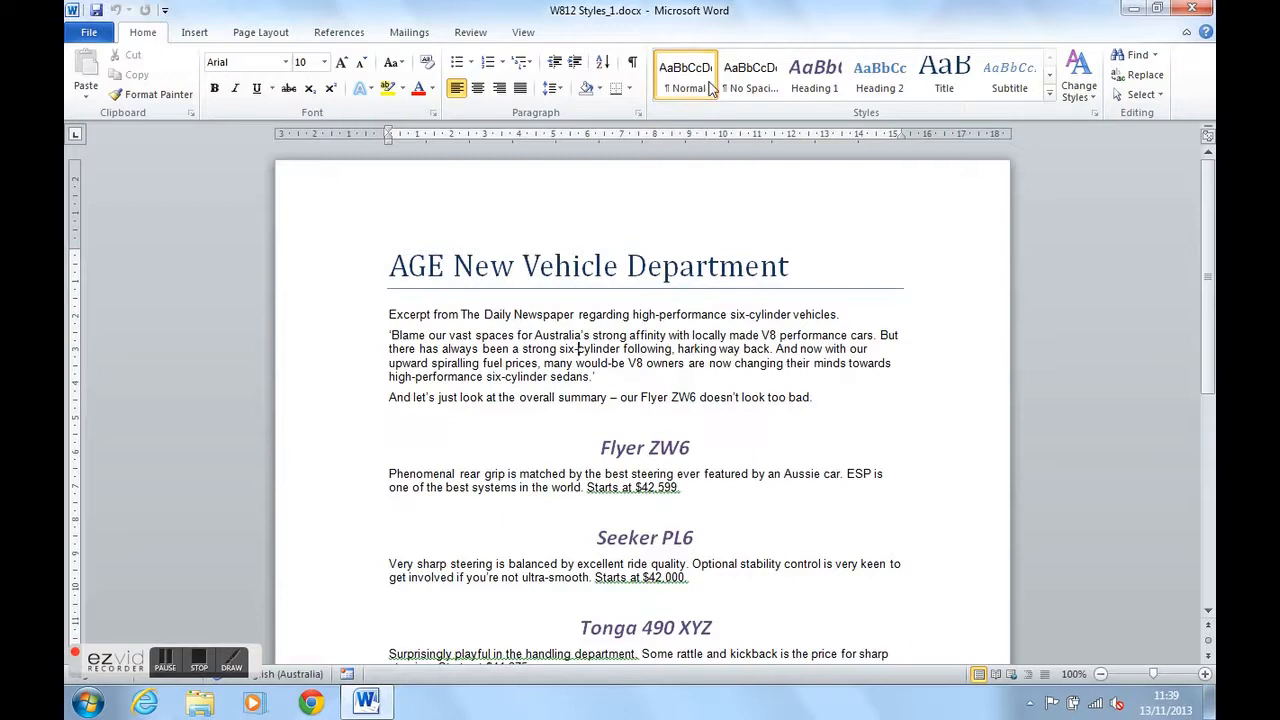
left_click(603, 445)
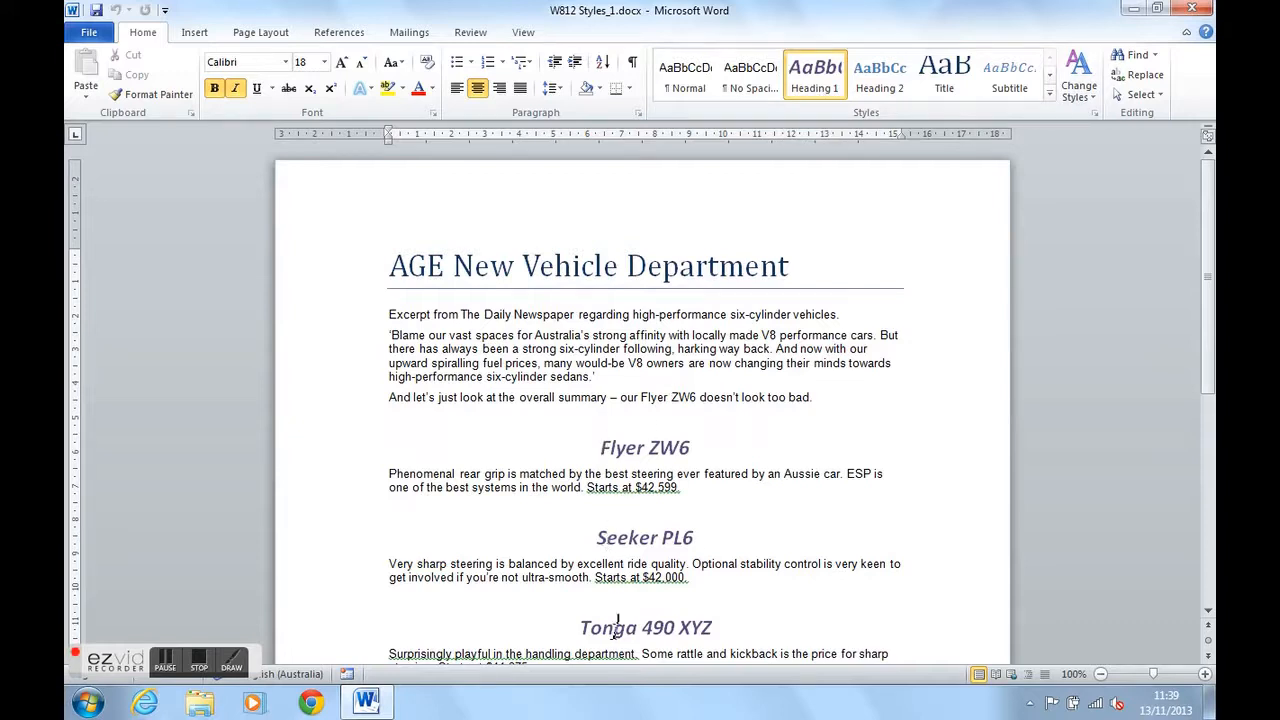
scroll(617, 627, "down", 4)
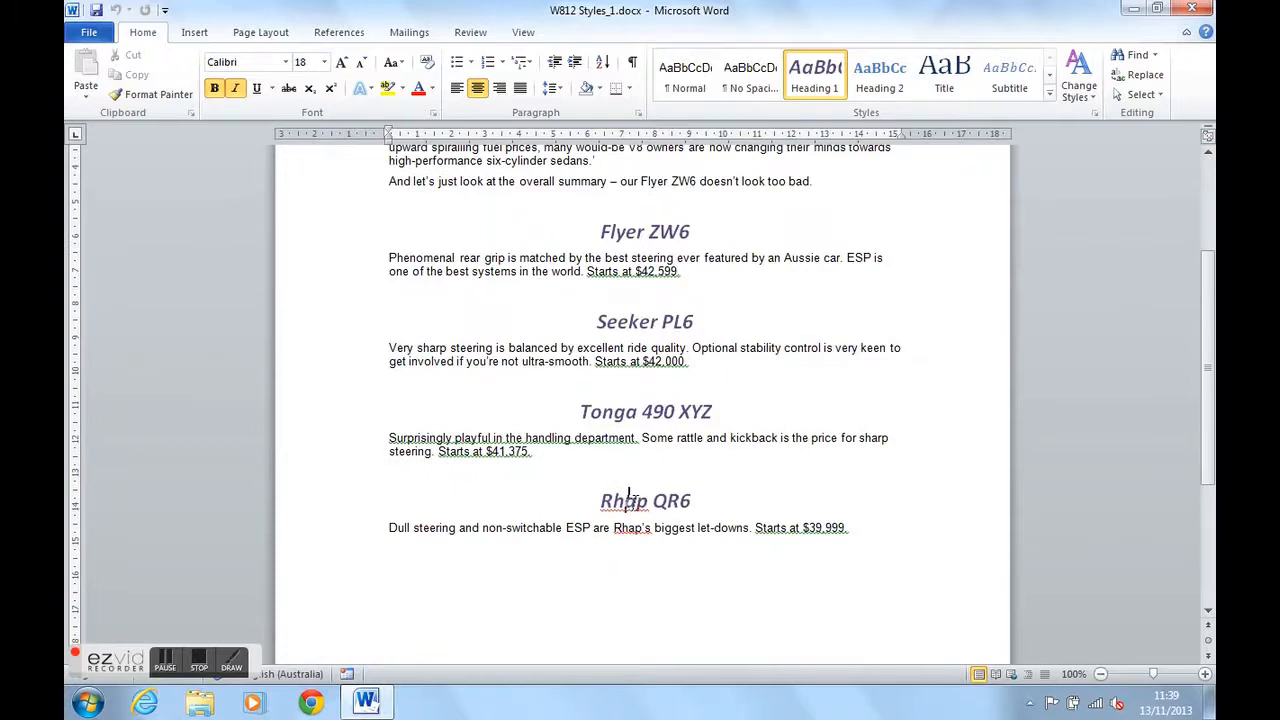
scroll(628, 497, "up", 4)
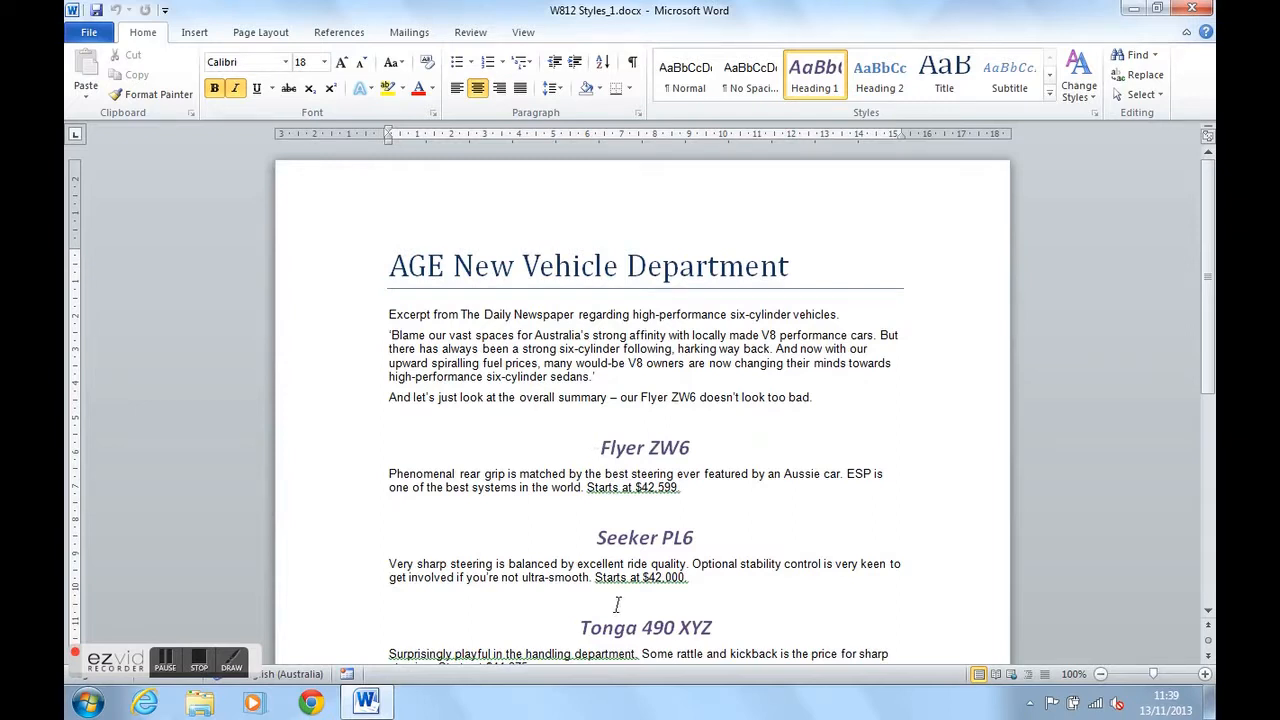
Step: Insert page breaks before the Flyer ZW6 and Seeker PL6 headings so each starts on a new page
left_click(602, 449)
key("ctrl+Return")
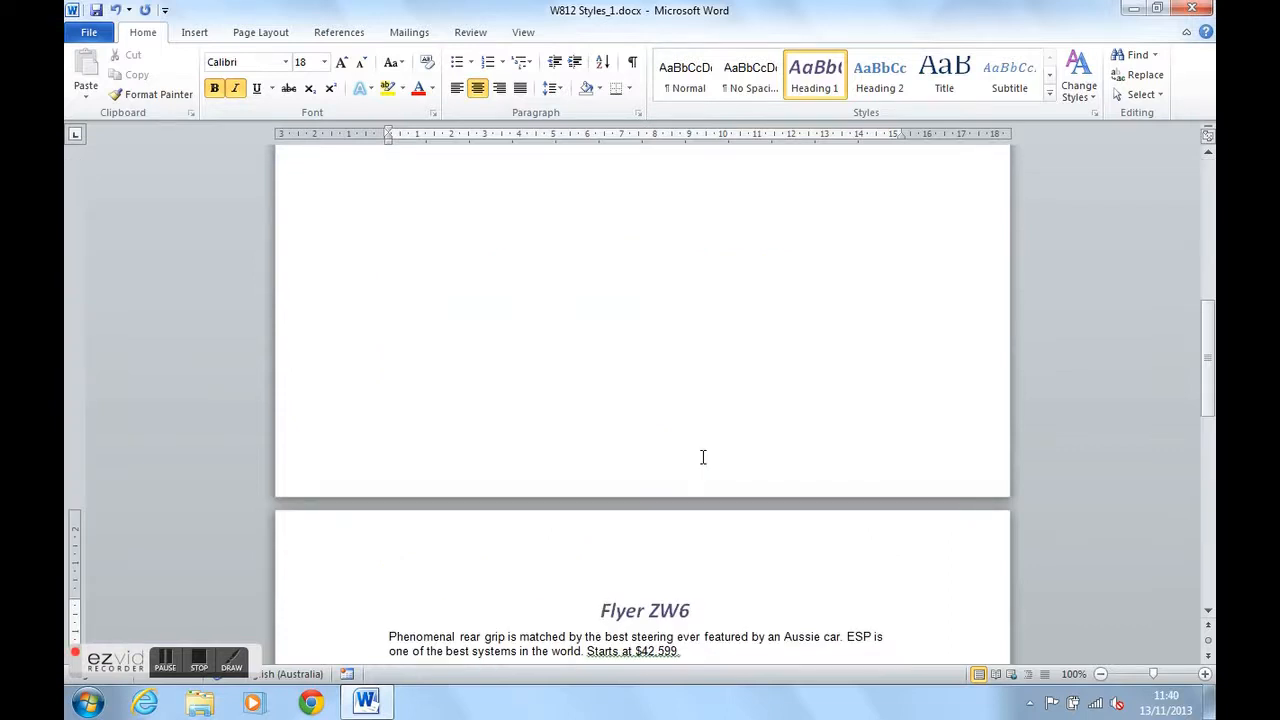
scroll(702, 457, "down", 4)
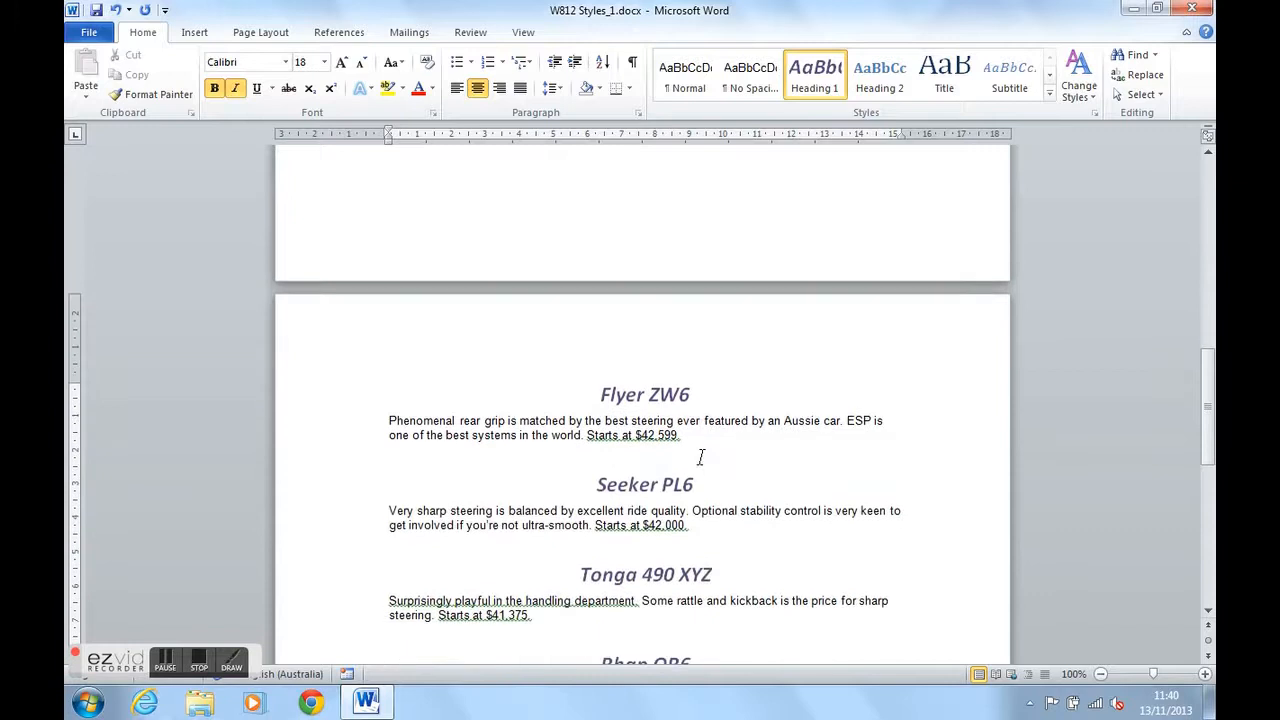
scroll(702, 457, "down", 2)
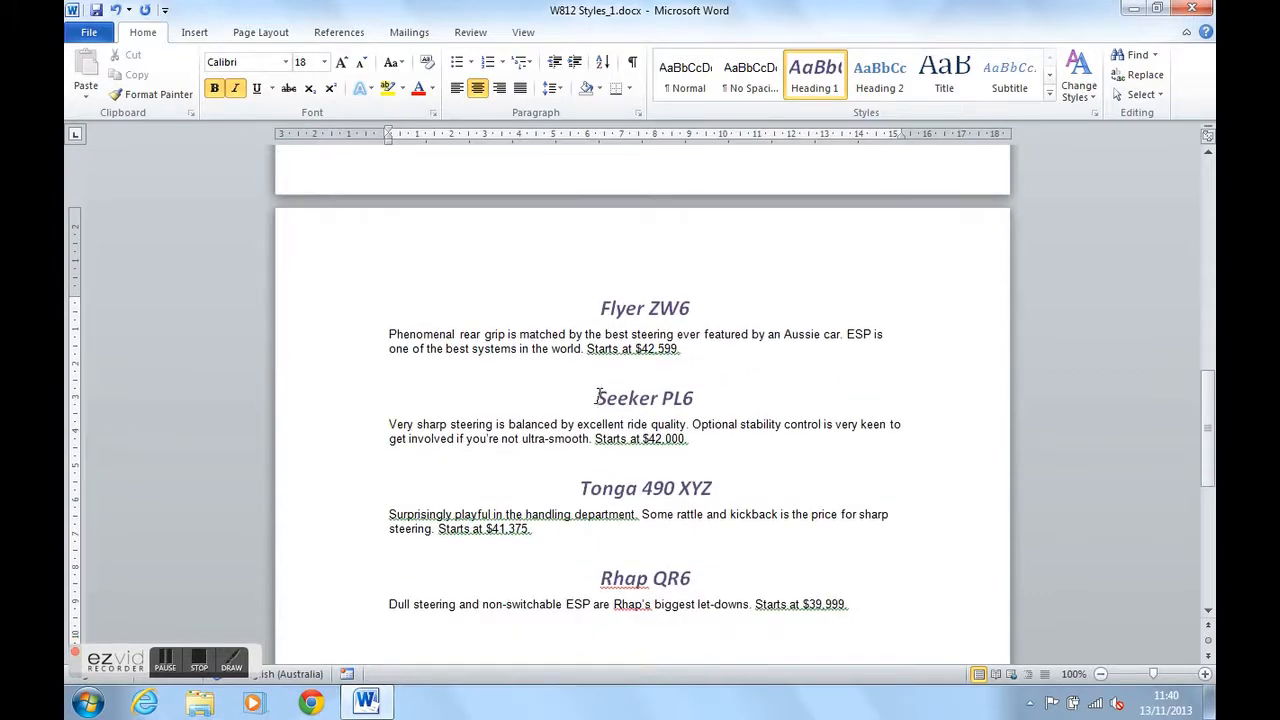
left_click(597, 397)
key("ctrl+Return")
Step: Insert page breaks before the Tonga 490 XYZ and Rhap QR6 headings so each starts on a new page
scroll(597, 397, "down", 6)
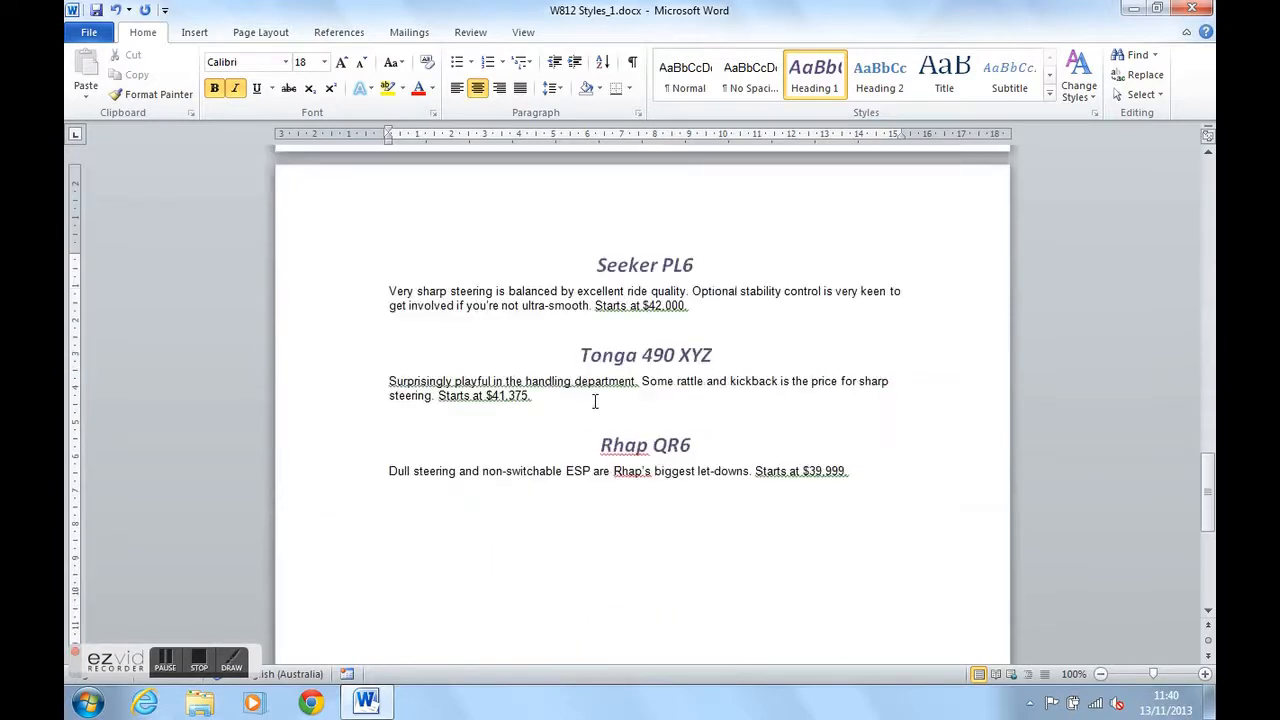
left_click(580, 355)
key("ctrl+Return")
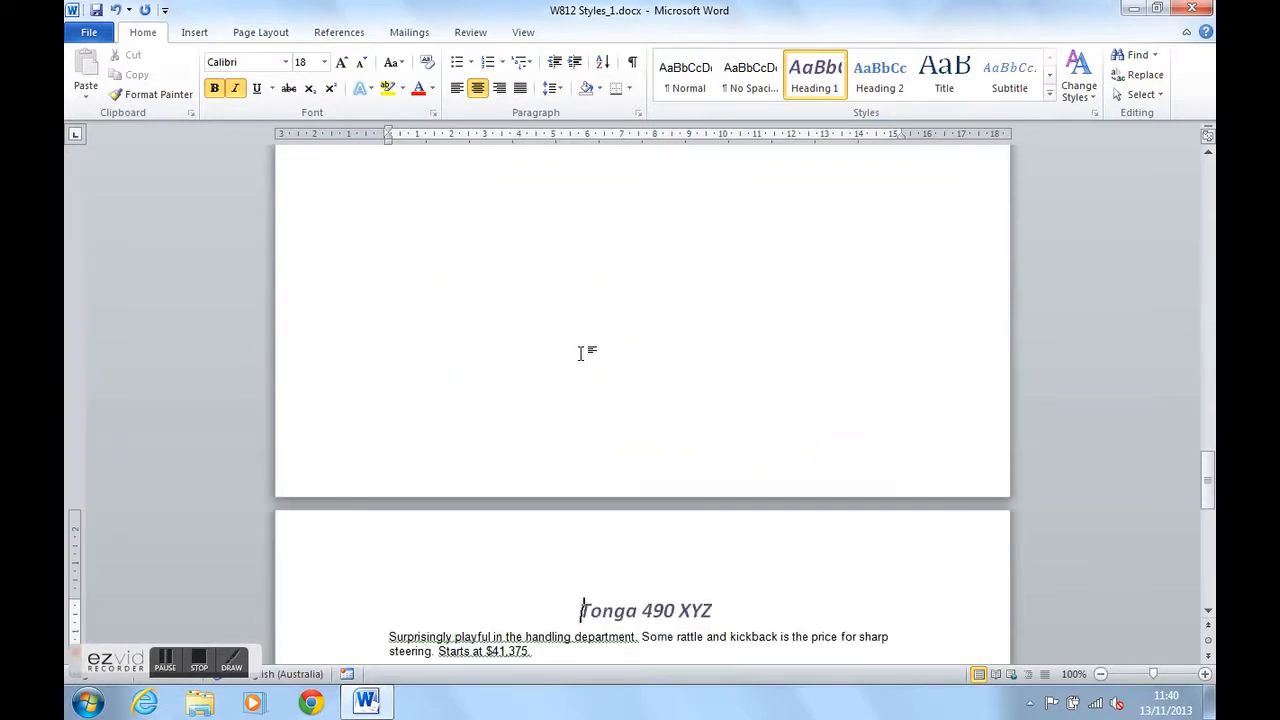
scroll(590, 365, "down", 5)
left_click(602, 396)
key("ctrl+Return")
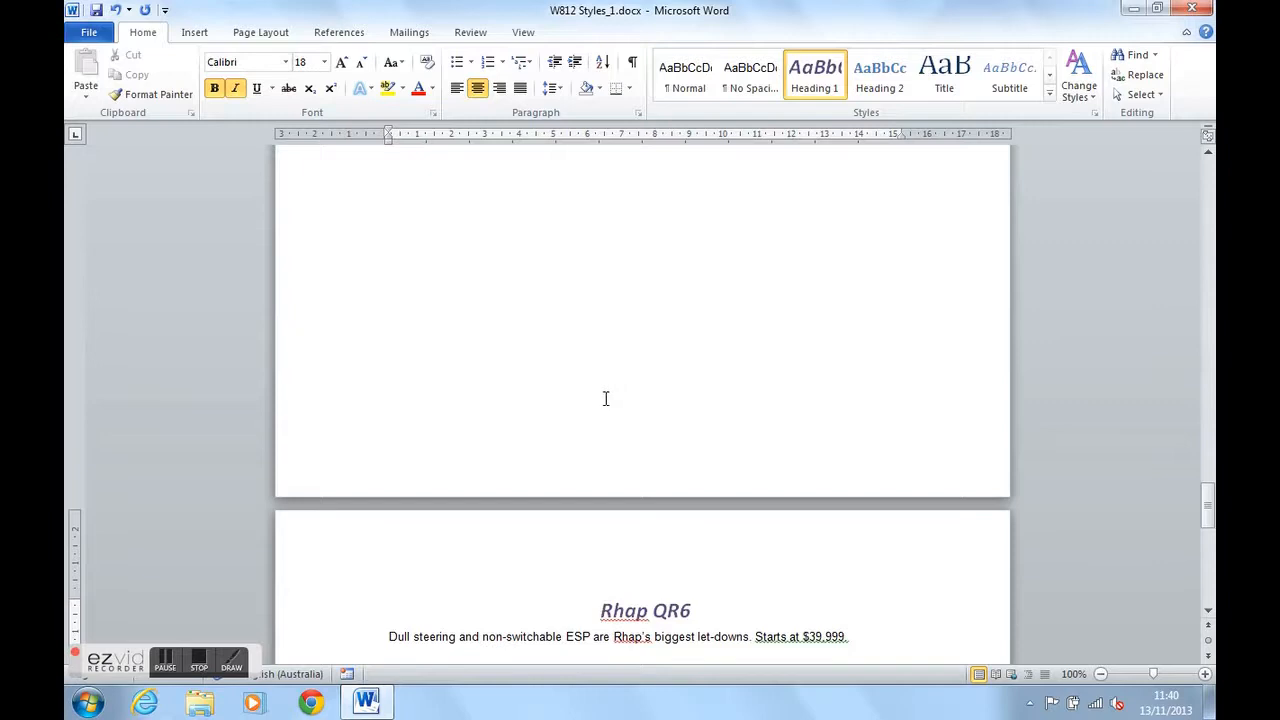
Step: Insert a page break before the AGE New Vehicle Department title to create a blank first page
key("ctrl+Home")
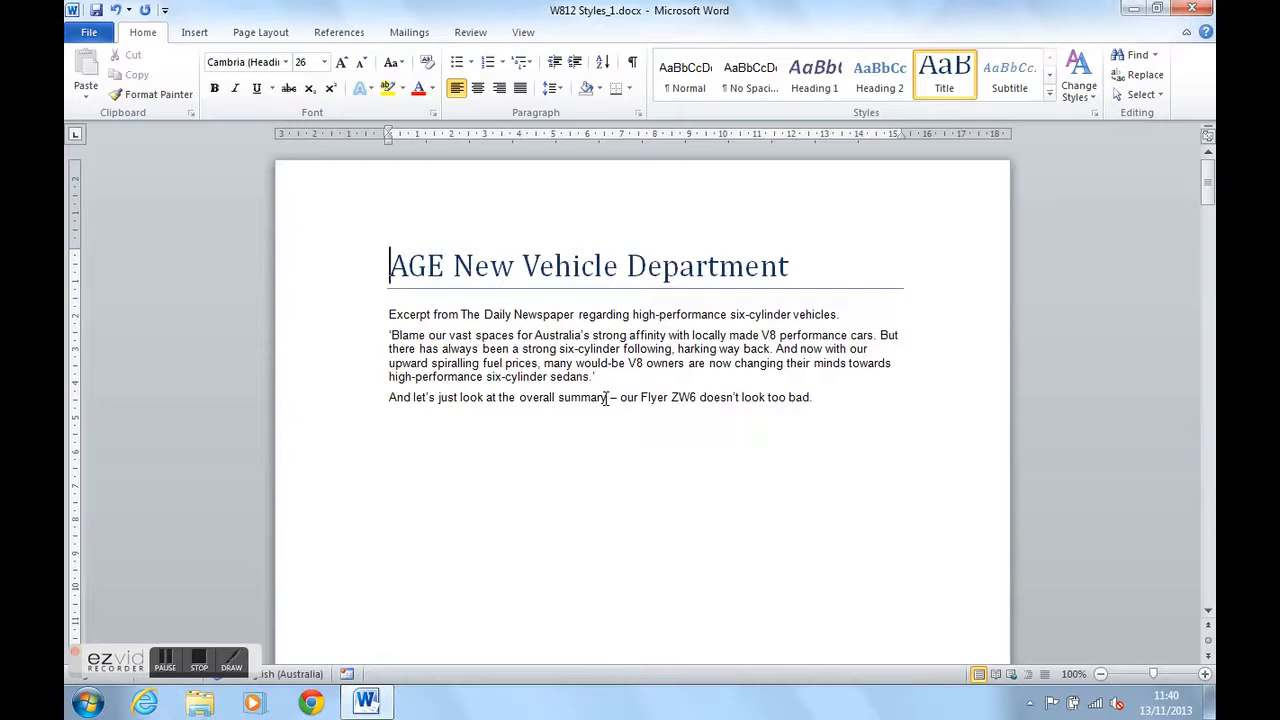
key("ctrl+Return")
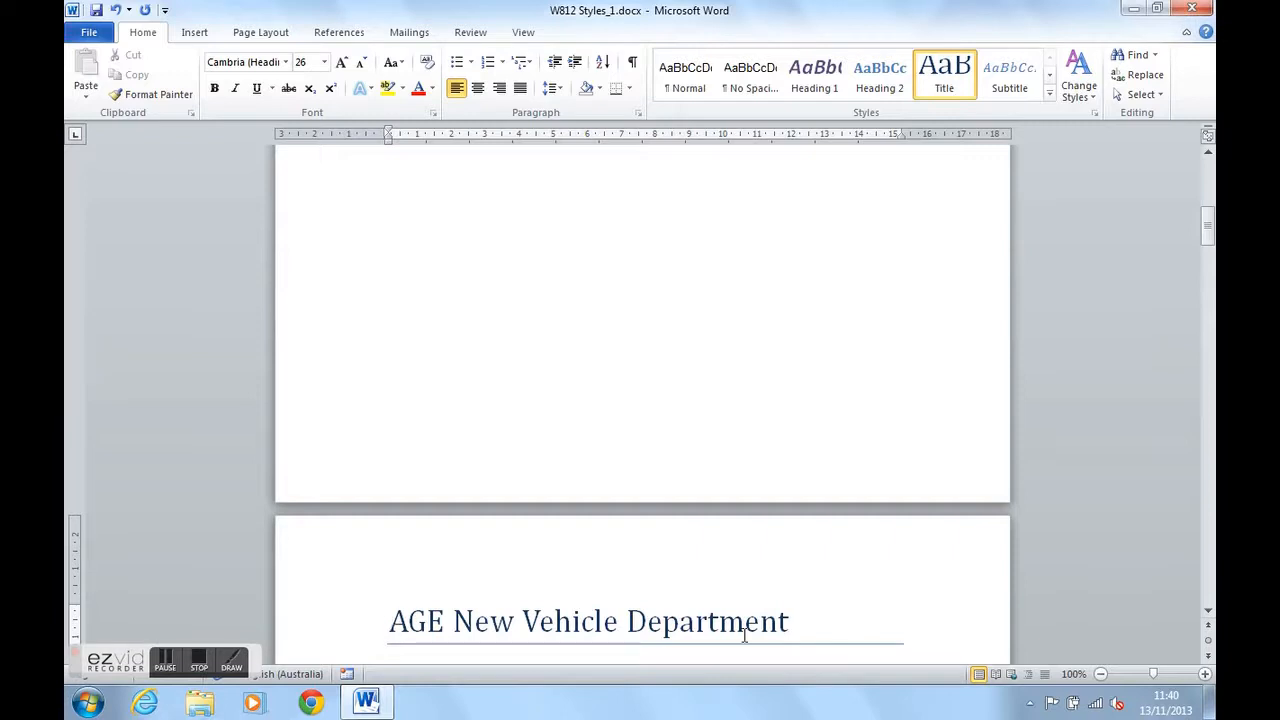
scroll(744, 636, "up", 10)
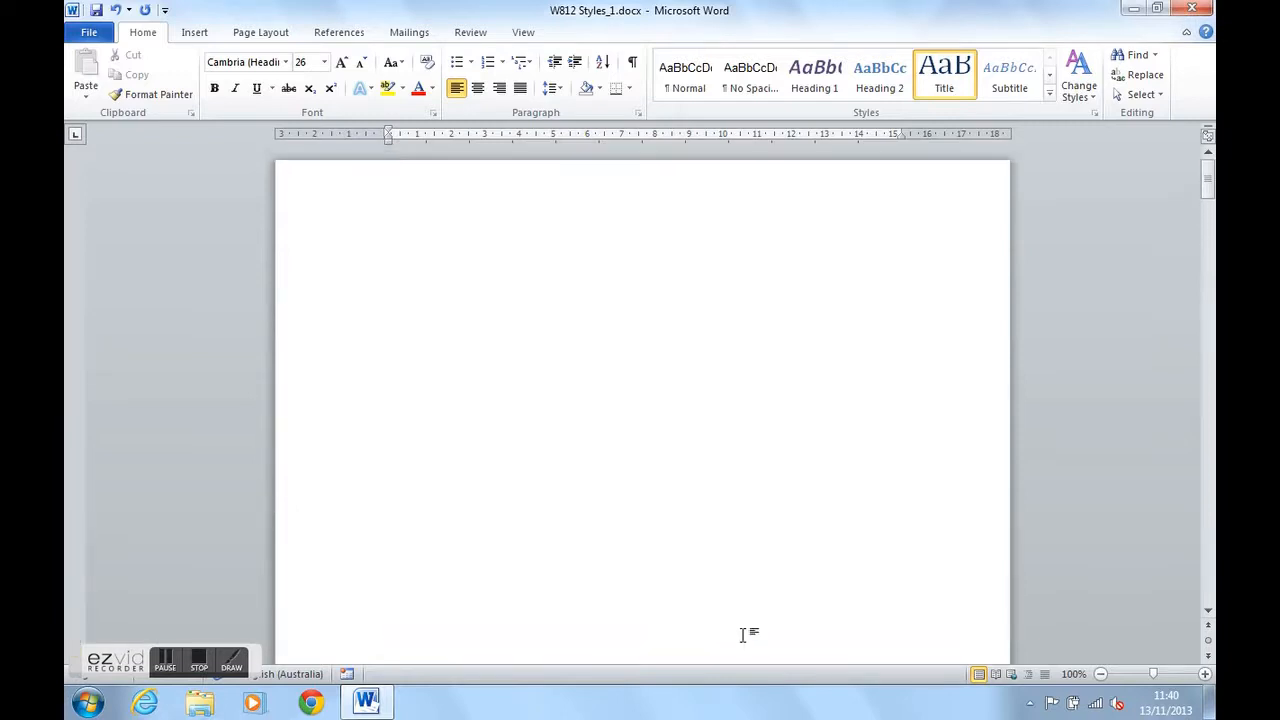
Step: Insert an Automatic Table 2 table of contents on the blank first page
left_click(437, 272)
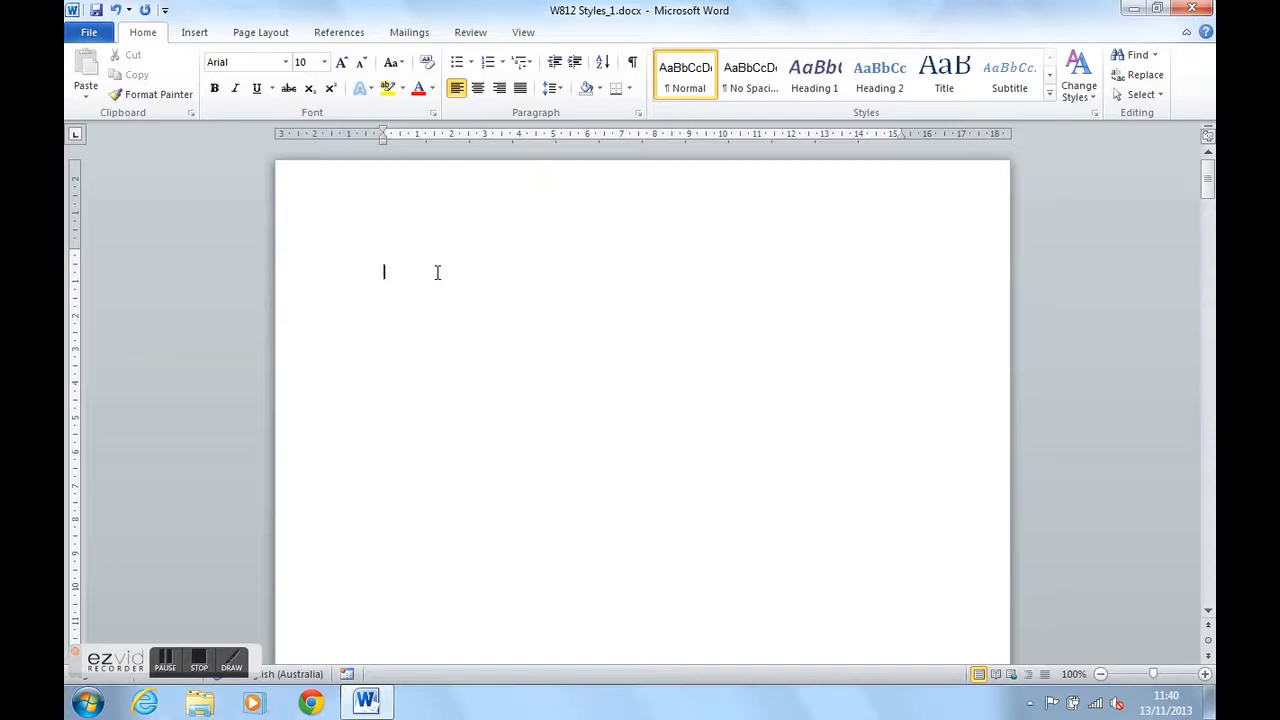
left_click(338, 34)
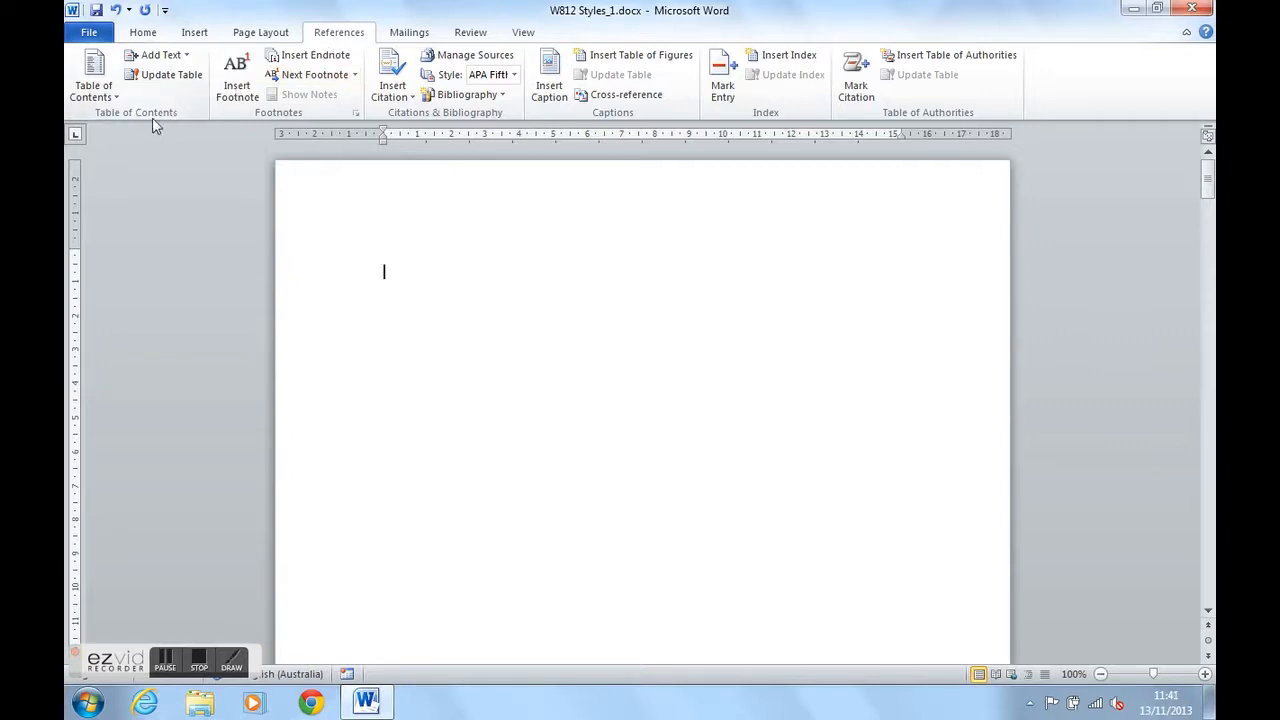
left_click(97, 92)
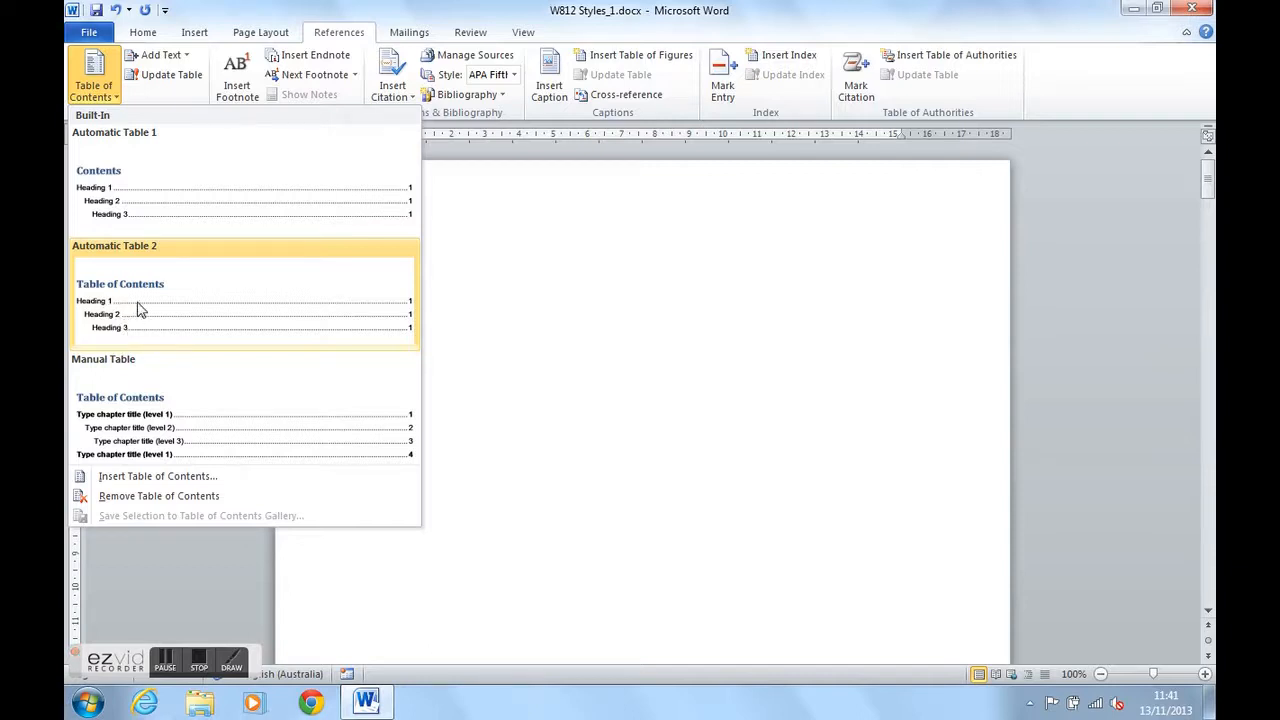
left_click(138, 310)
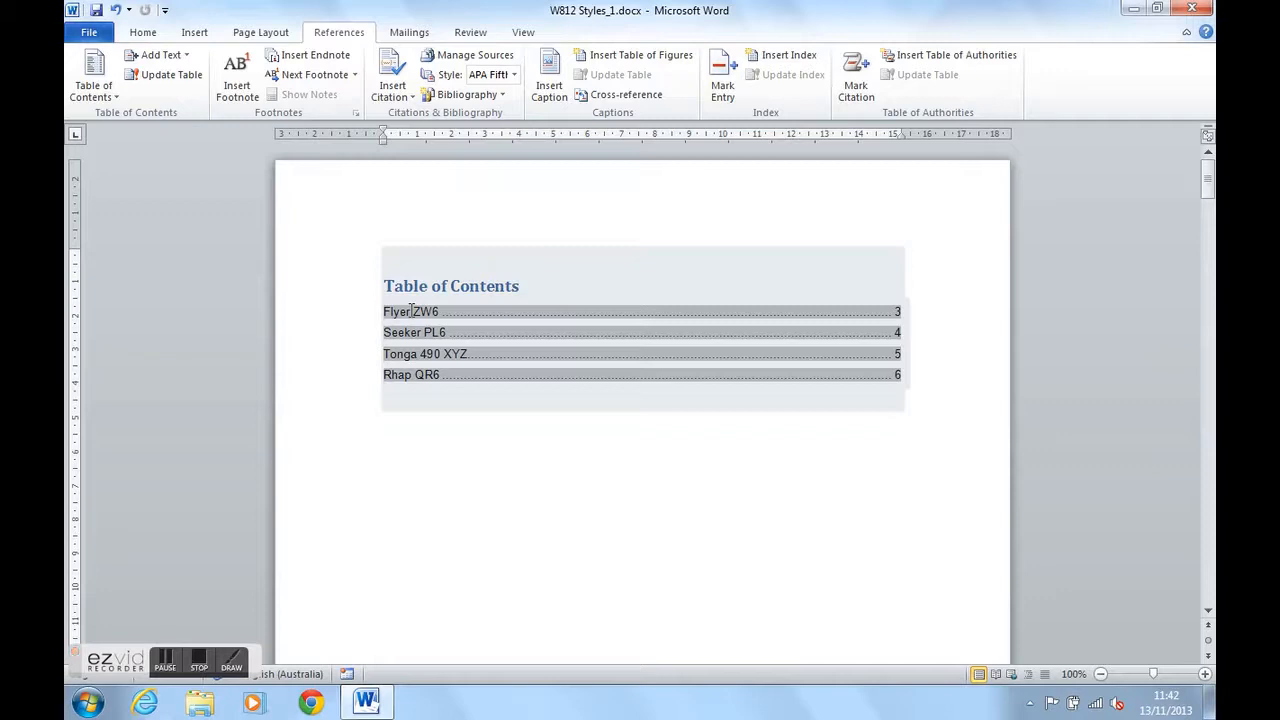
Step: Test the table of contents links by following the Flyer ZW6 entry, returning to the table, and following the Rhap QR6 entry
left_click(480, 320)
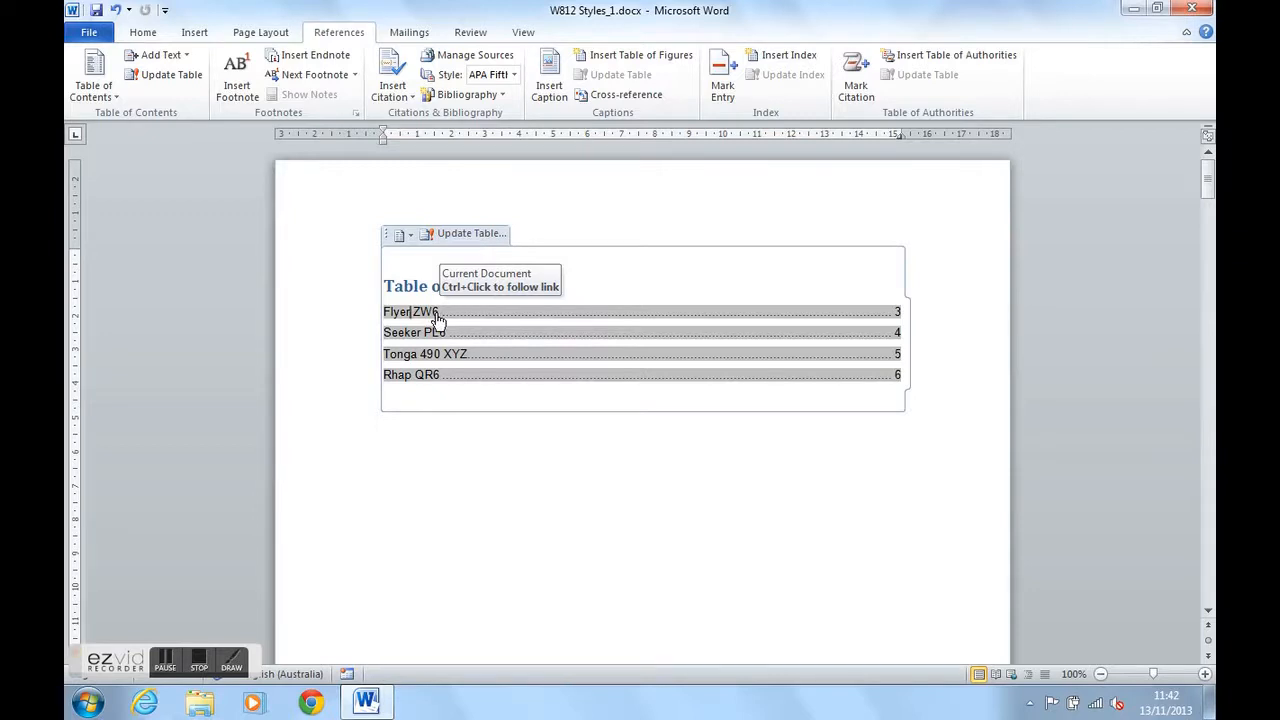
left_click(438, 313, "ctrl")
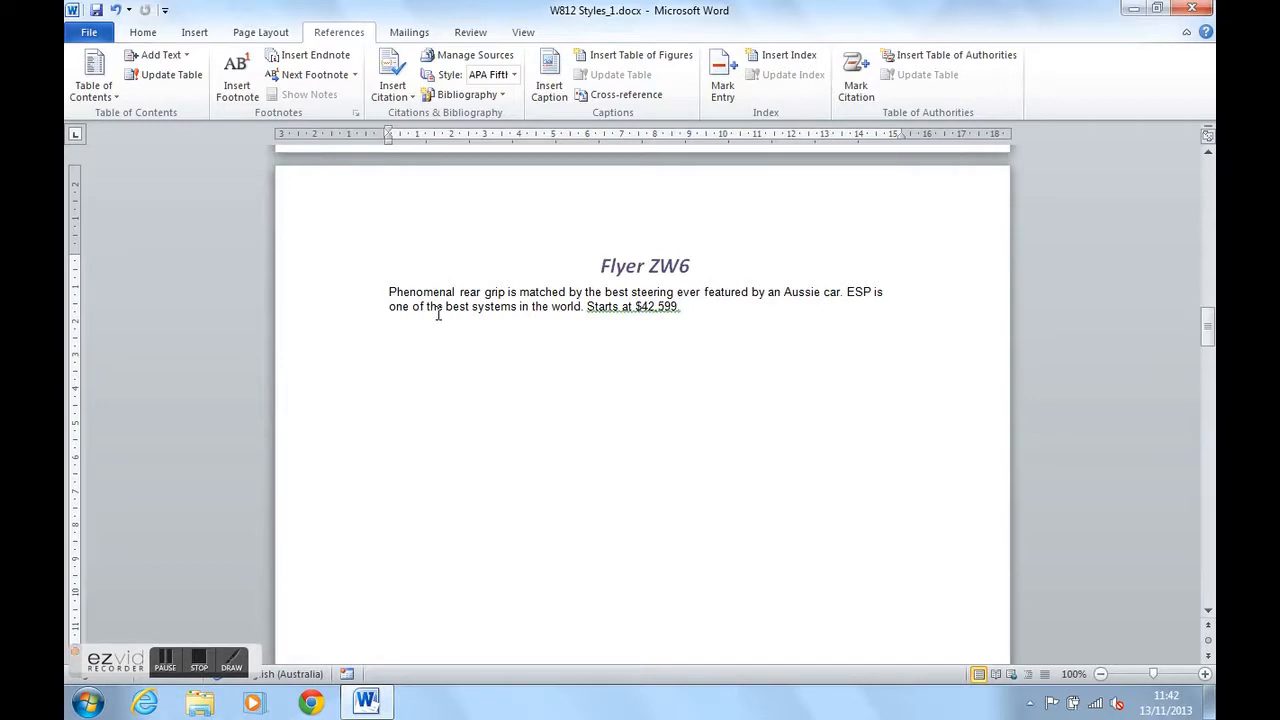
key("shift+F5")
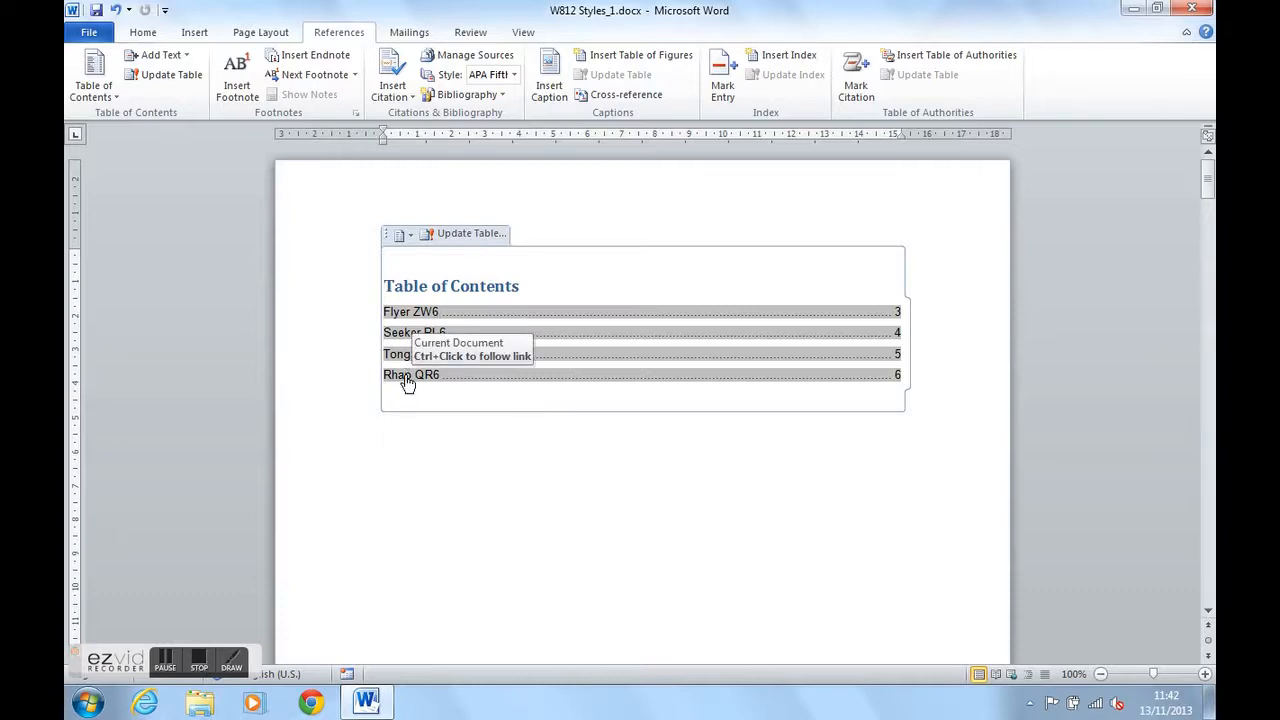
left_click(407, 376, "ctrl")
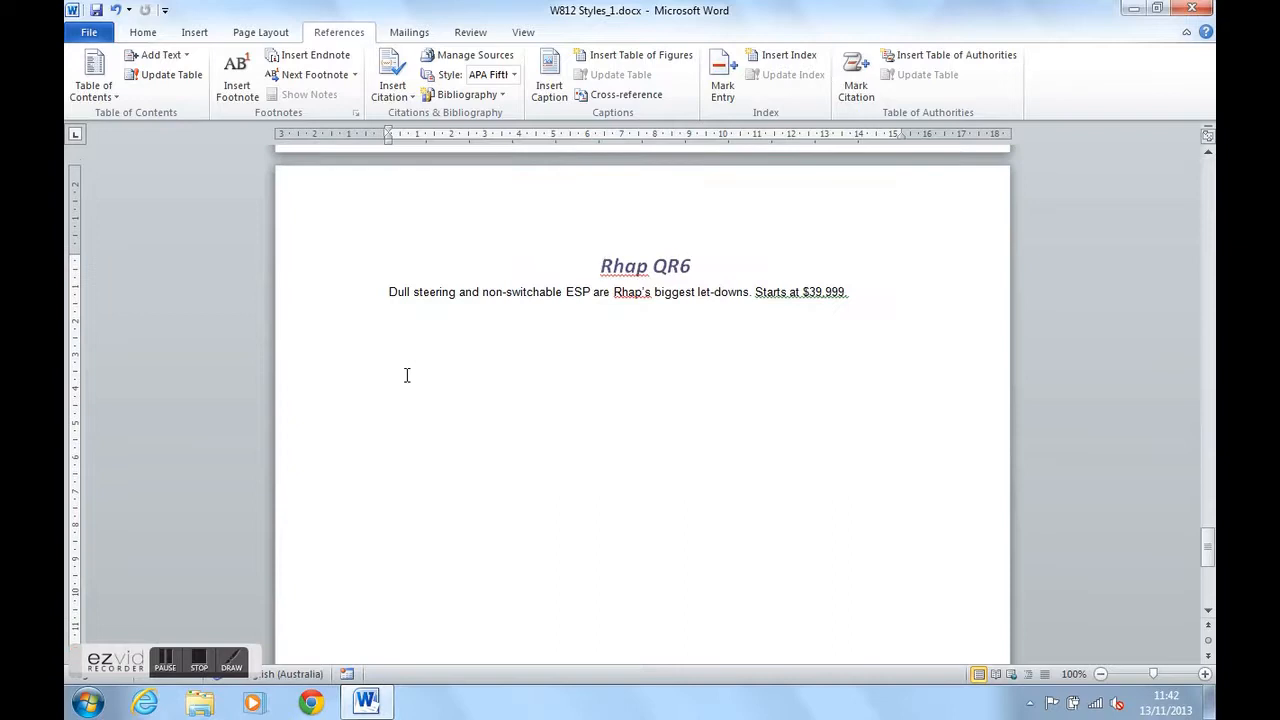
key("ctrl+Delete")
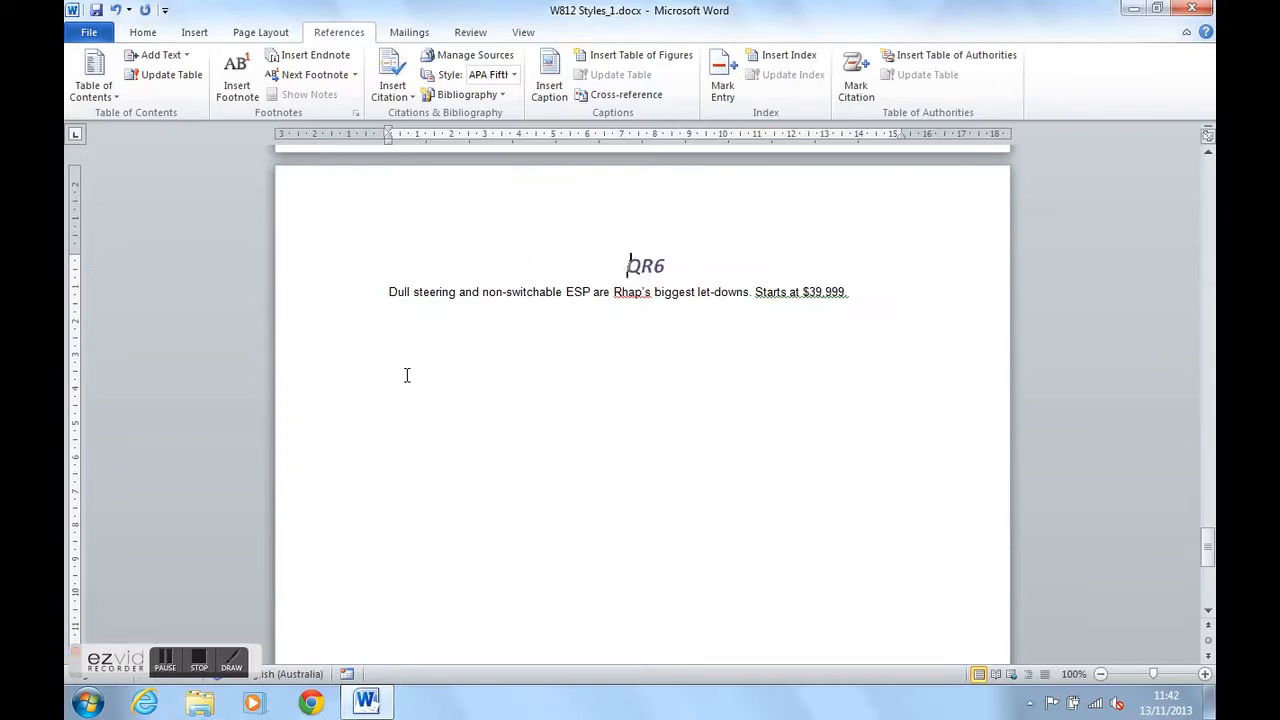
left_click(116, 10)
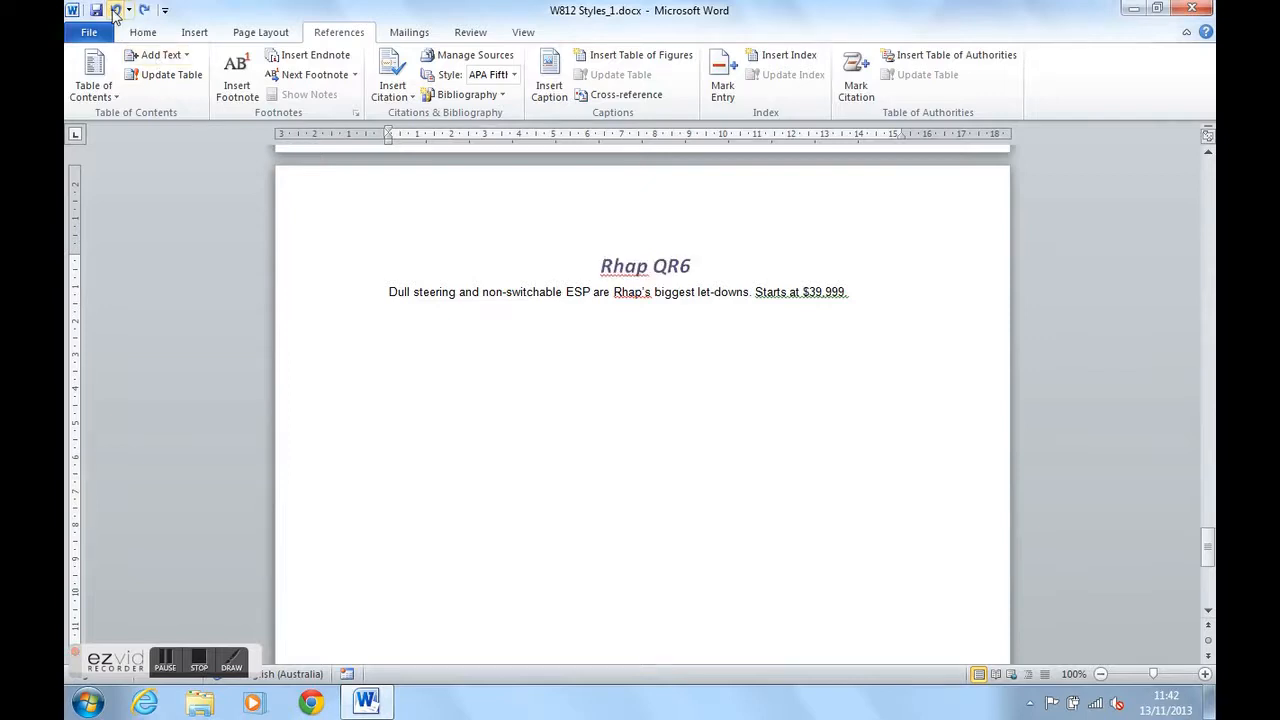
left_click(116, 10)
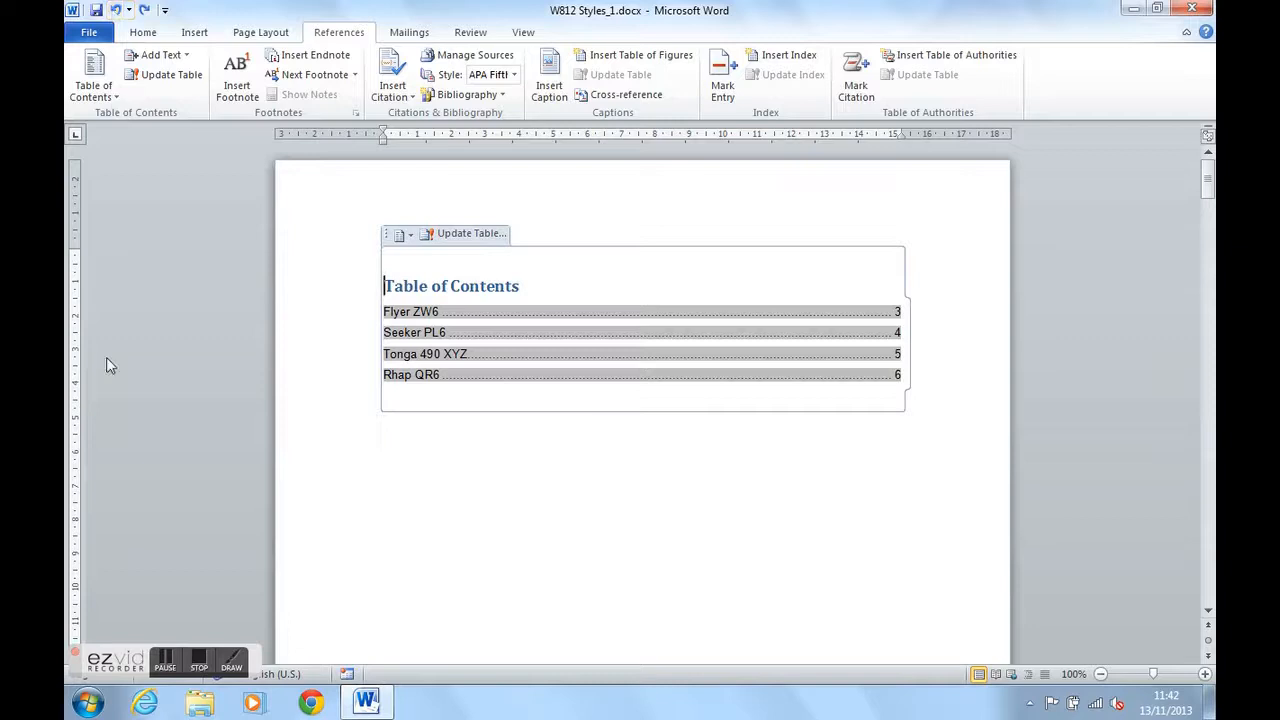
left_click(200, 665)
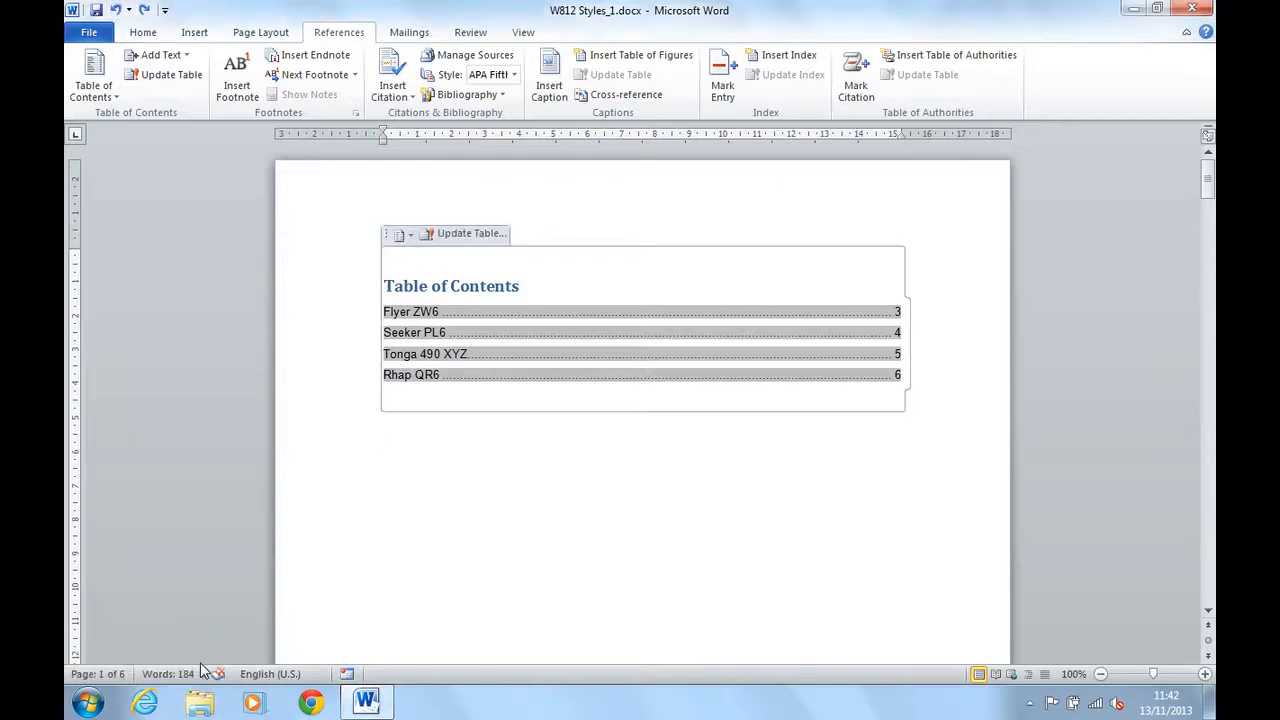